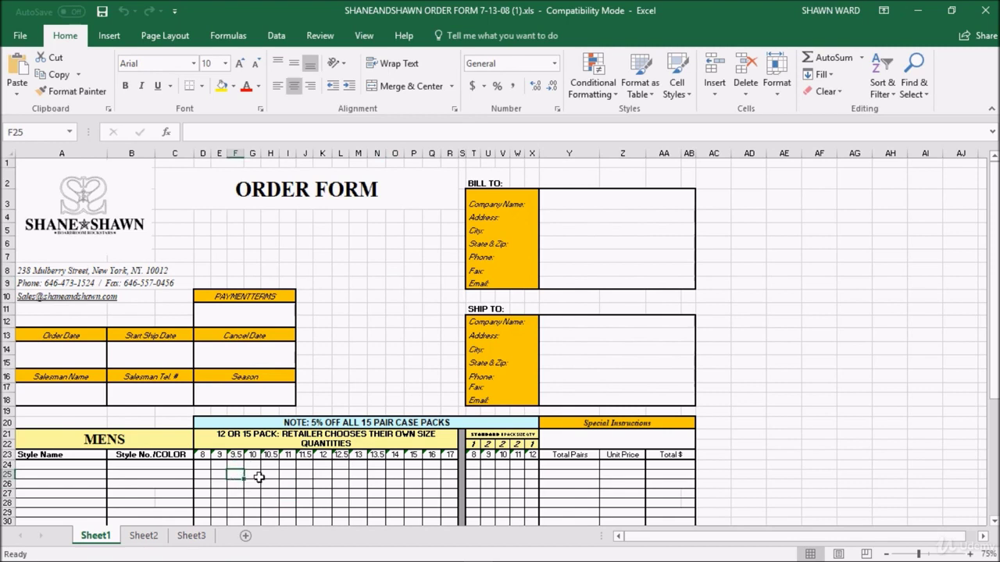
# Step: Clear the phone and fax line beneath the company's street address
pyautogui.click(317, 475)
pyautogui.click(379, 475)
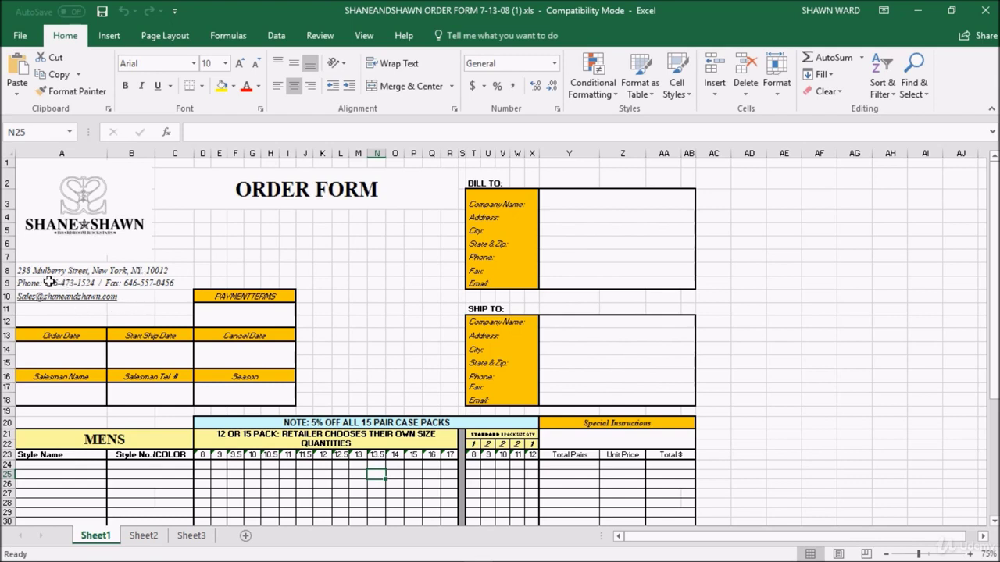
pyautogui.moveTo(36, 284); pyautogui.dragTo(115, 285)
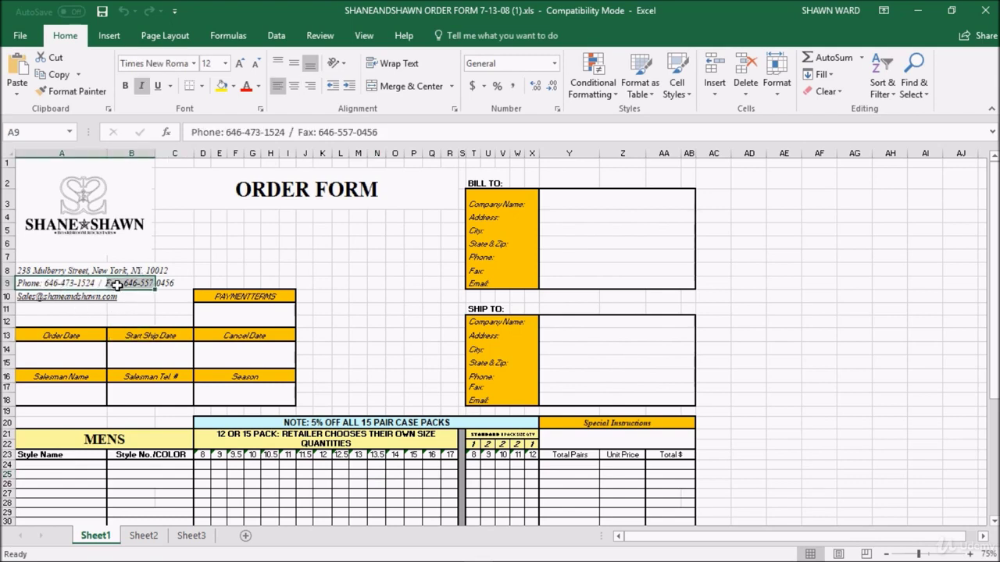
pyautogui.press('Delete')
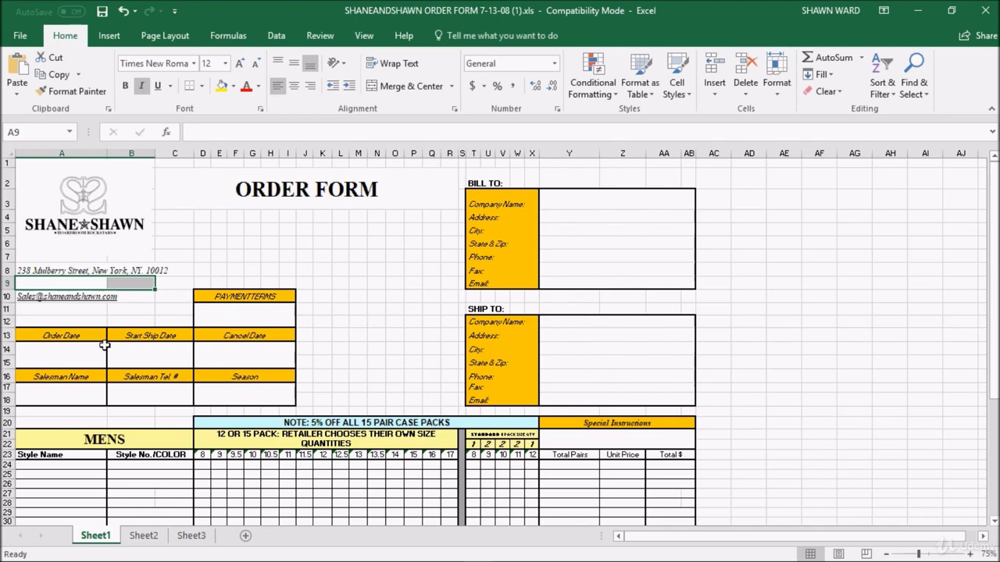
# Step: Review the order header fields: order date, start ship date, cancel date, salesman name, salesman telephone number and season
pyautogui.click(62, 347)
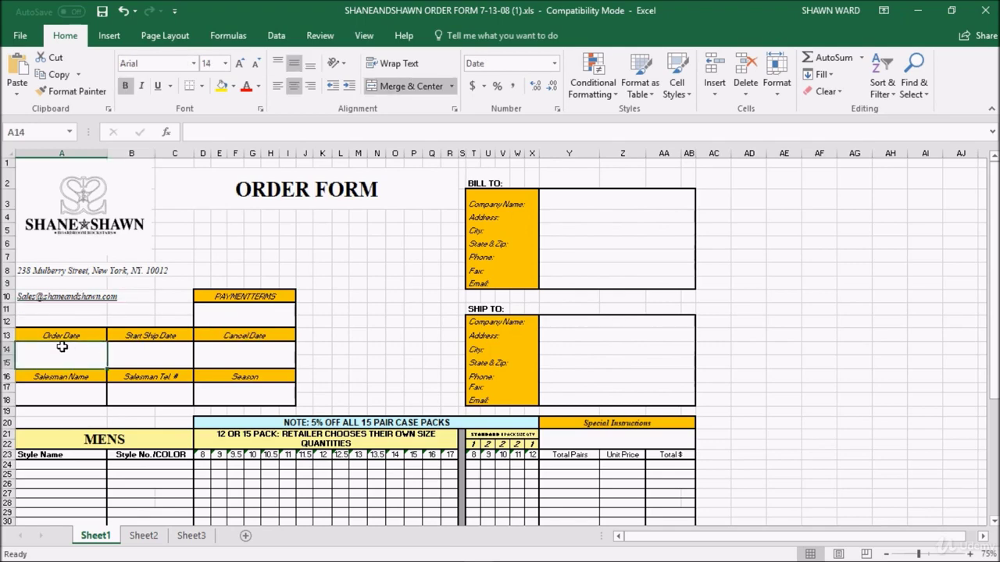
pyautogui.click(138, 356)
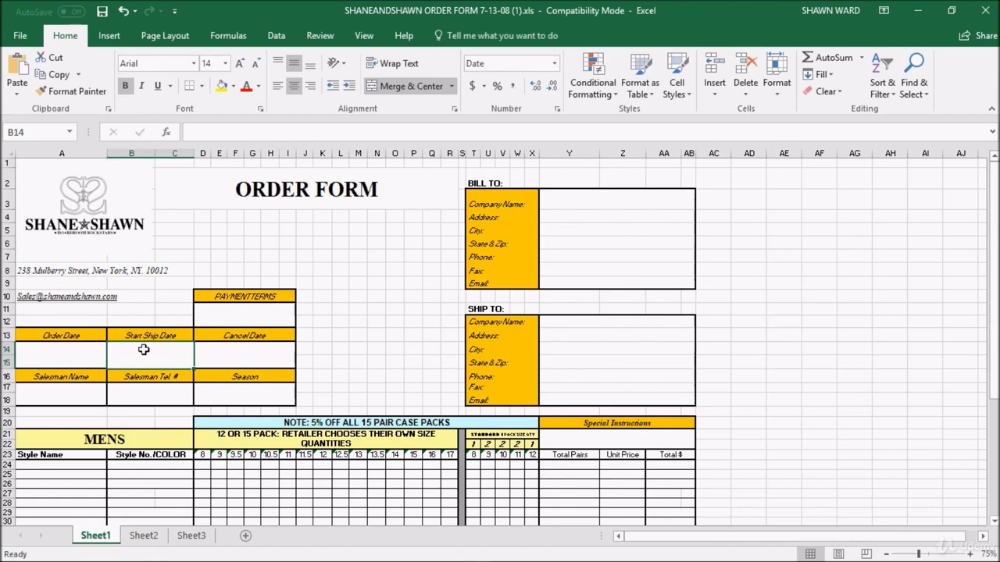
pyautogui.click(253, 354)
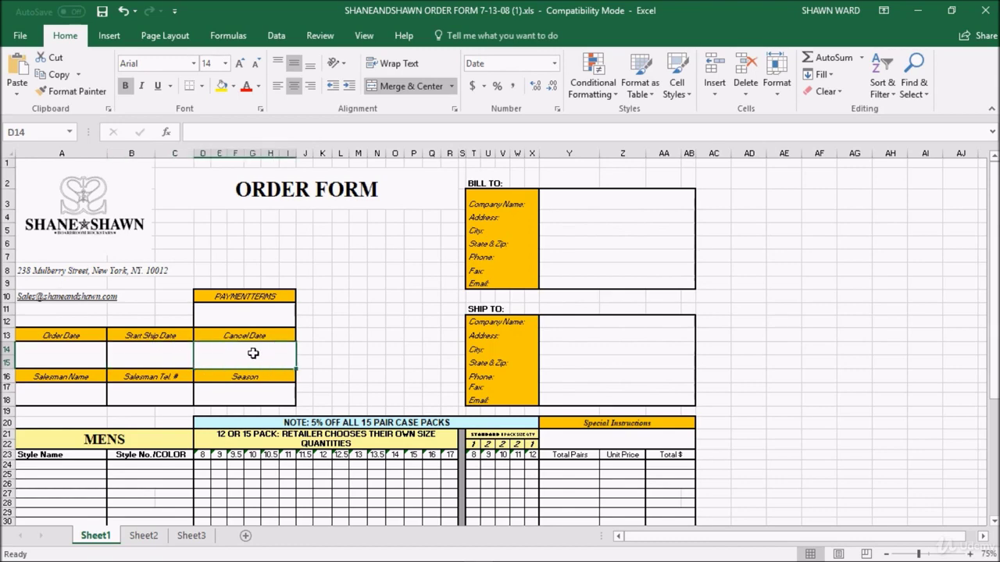
pyautogui.click(180, 352)
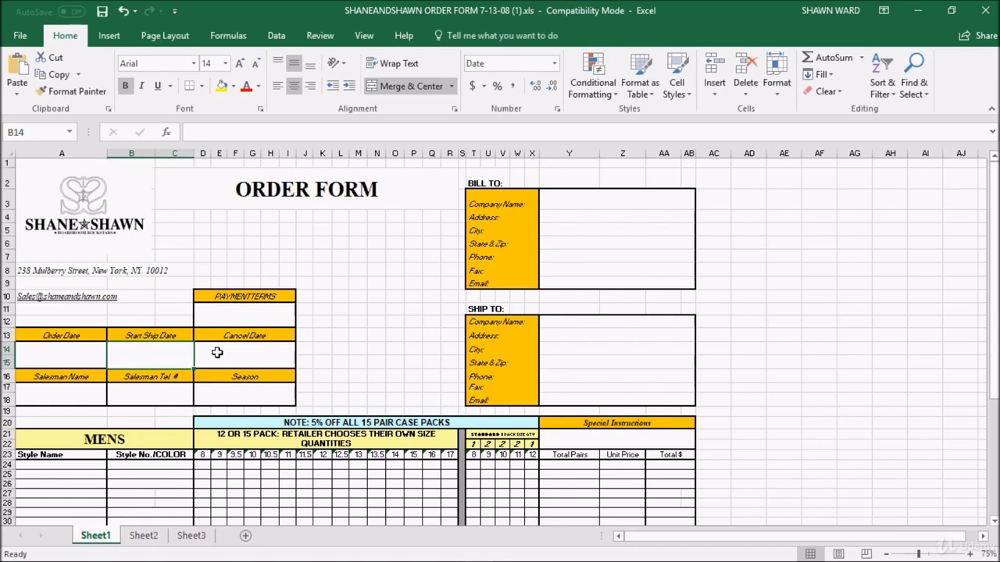
pyautogui.click(43, 396)
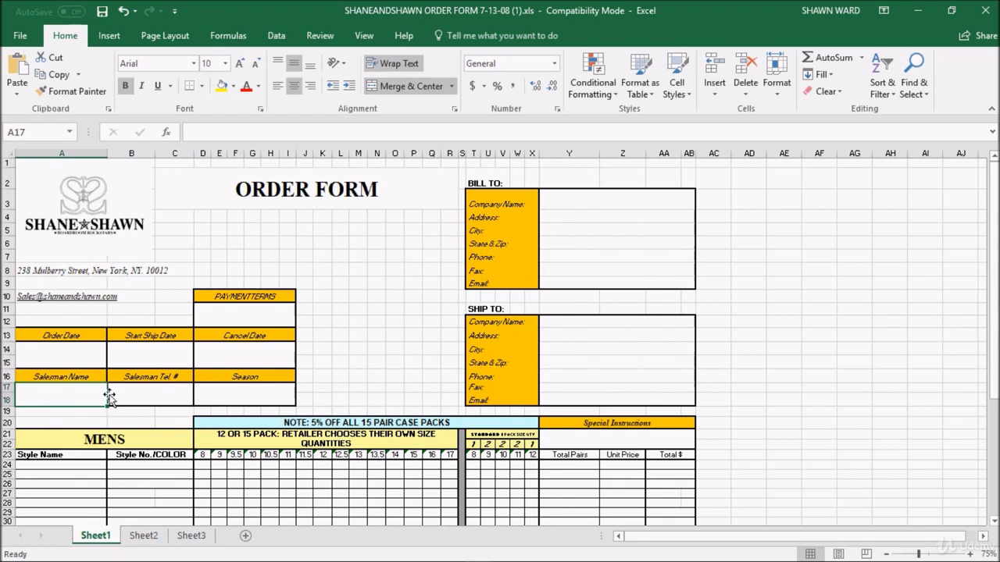
pyautogui.click(137, 395)
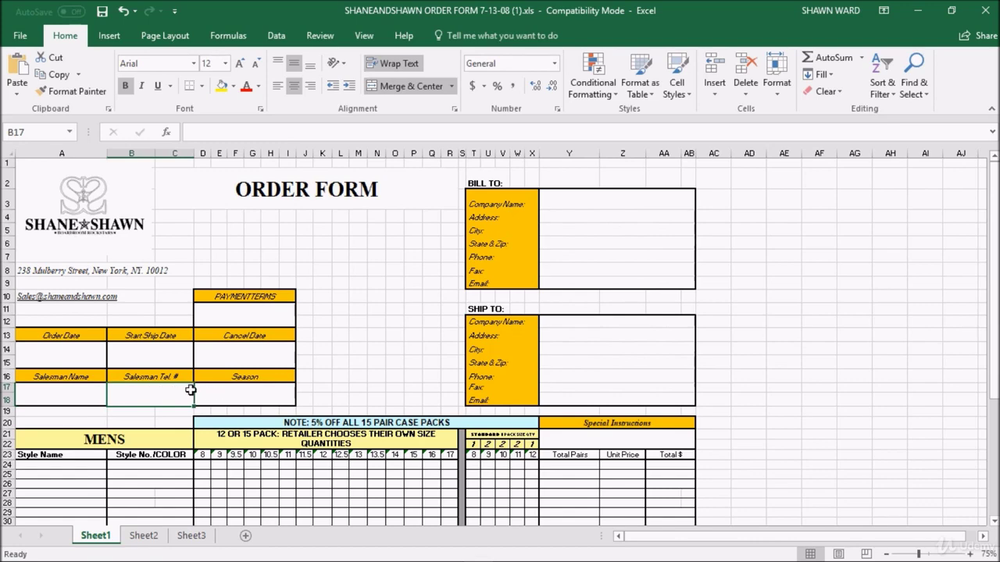
pyautogui.click(232, 392)
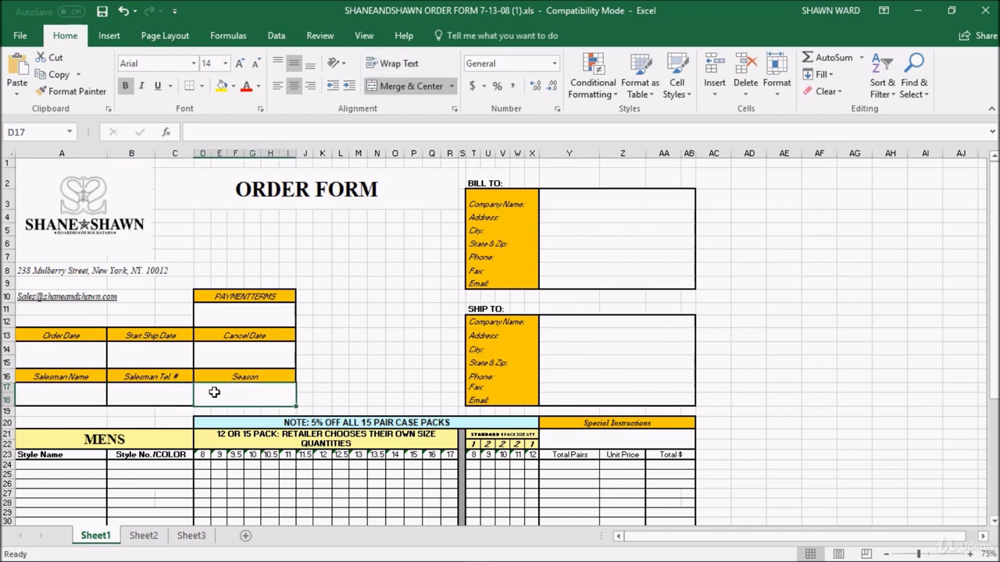
pyautogui.click(177, 392)
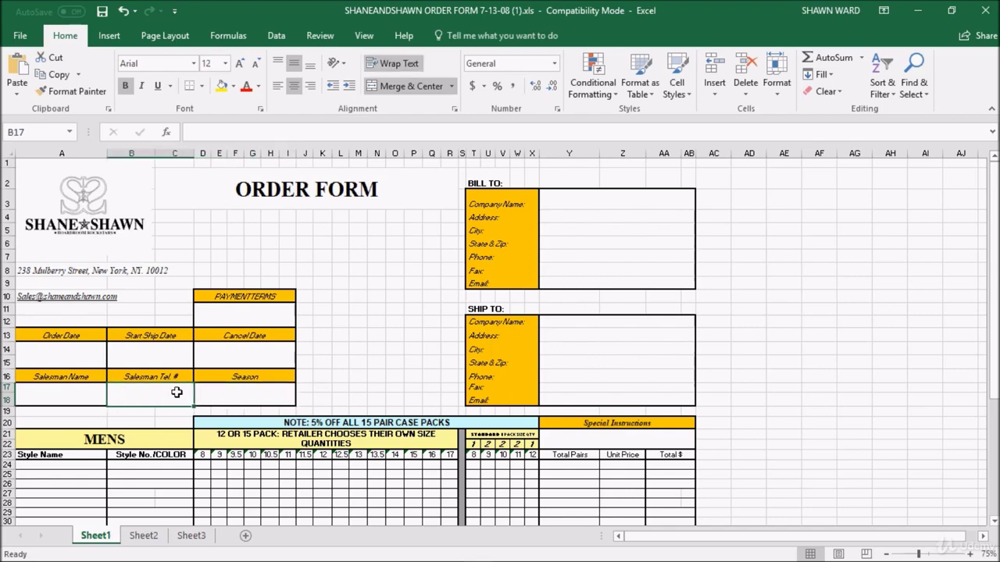
pyautogui.click(240, 396)
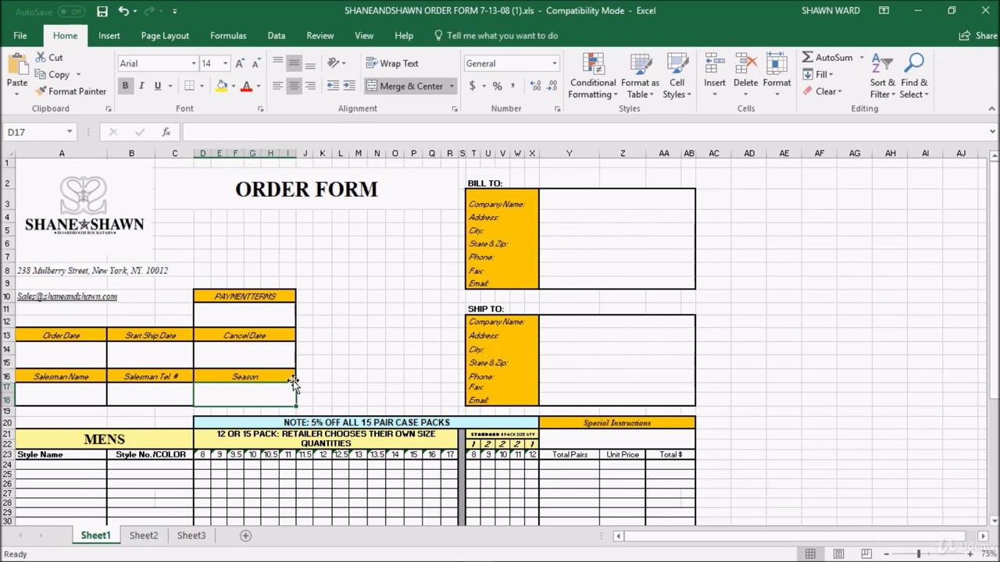
pyautogui.click(379, 387)
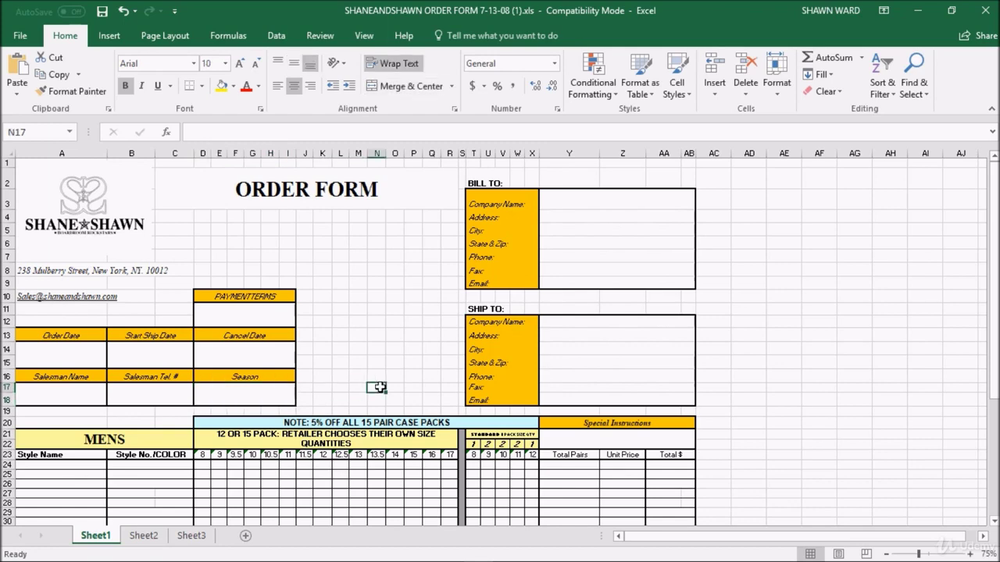
# Step: Examine the mens section, including the 15 pair case pack discount note, the style name rows and the 12 or 15 pack heading
pyautogui.moveTo(994, 309); pyautogui.dragTo(995, 326)
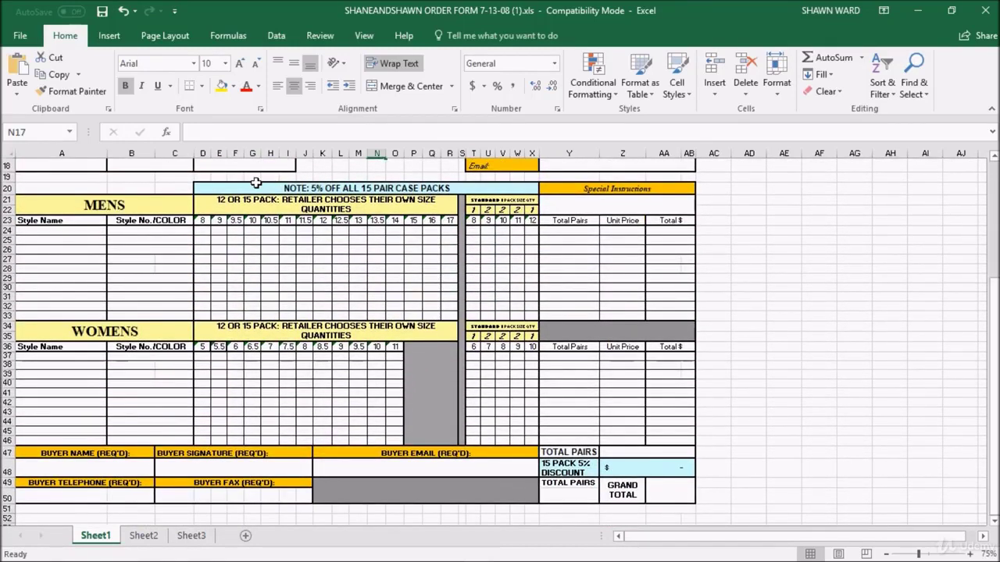
pyautogui.click(326, 190)
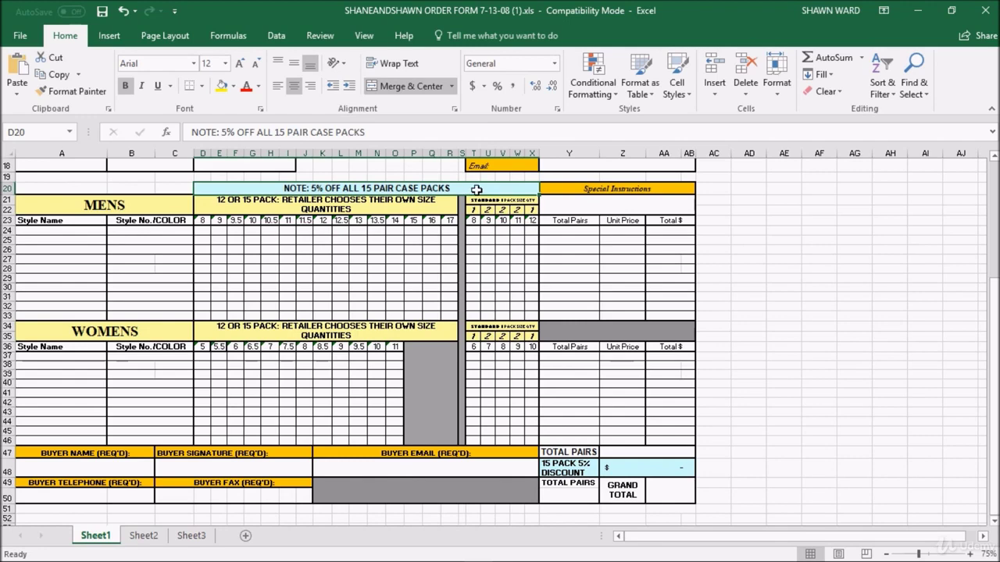
pyautogui.click(407, 258)
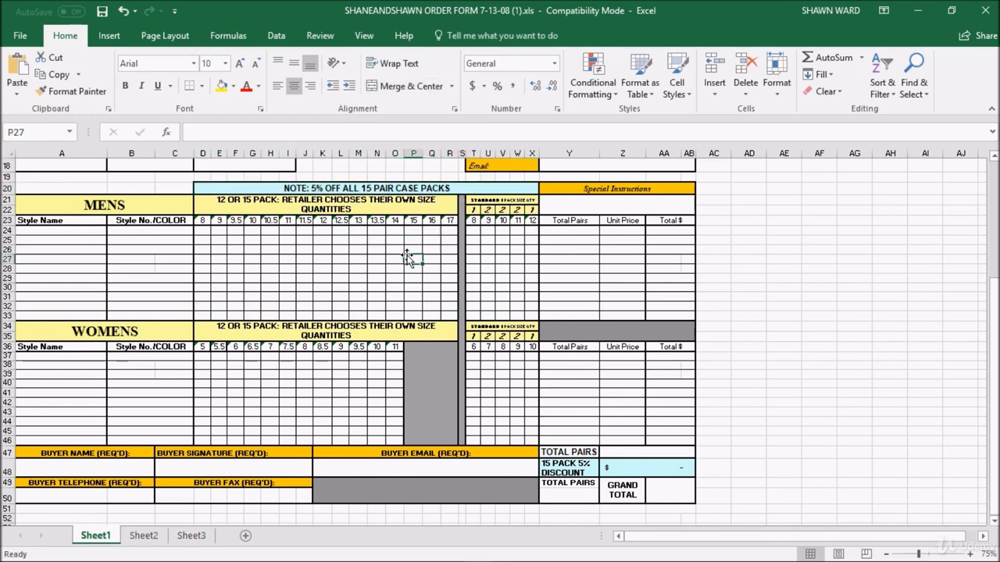
pyautogui.click(87, 232)
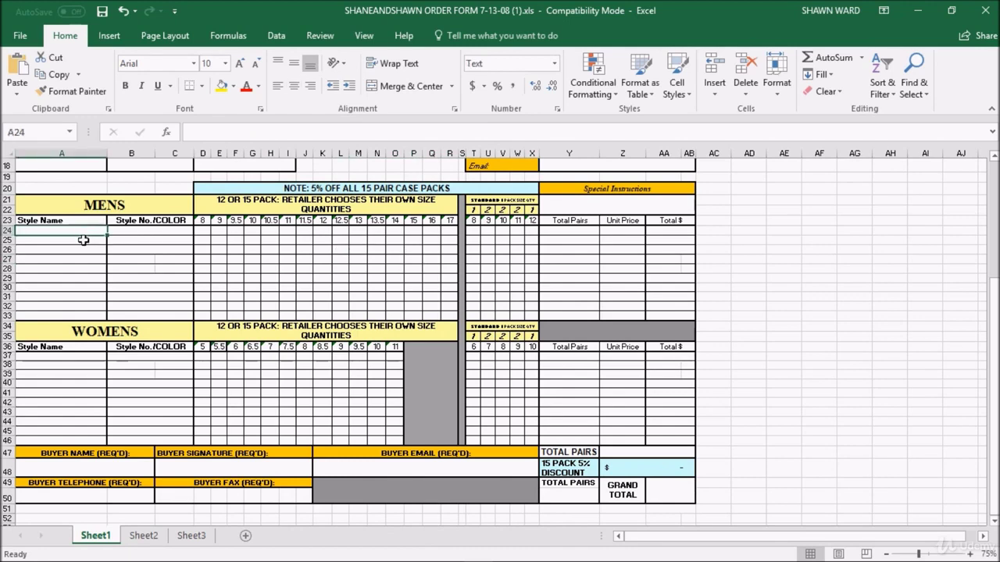
pyautogui.click(82, 240)
pyautogui.click(72, 231)
pyautogui.click(70, 241)
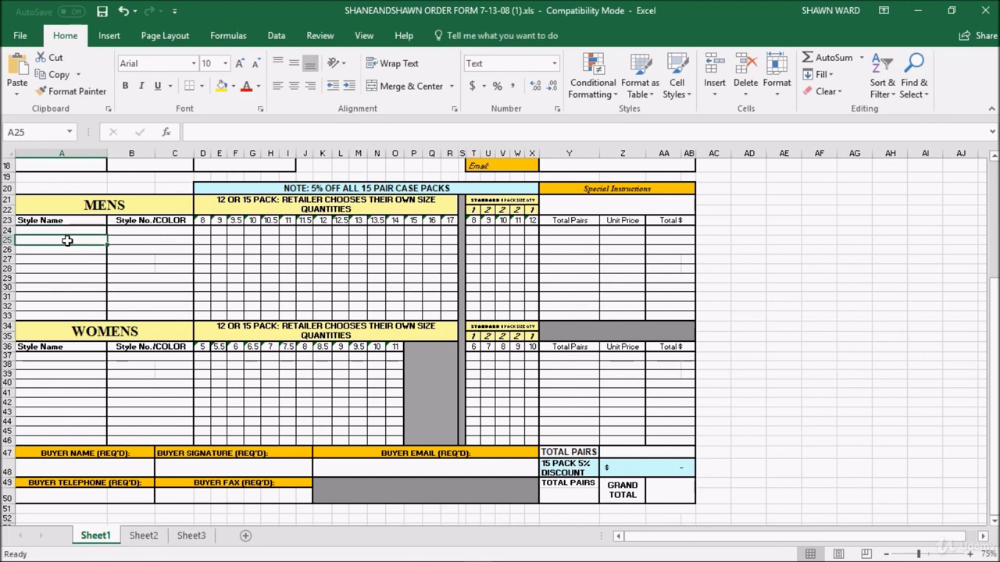
pyautogui.click(74, 232)
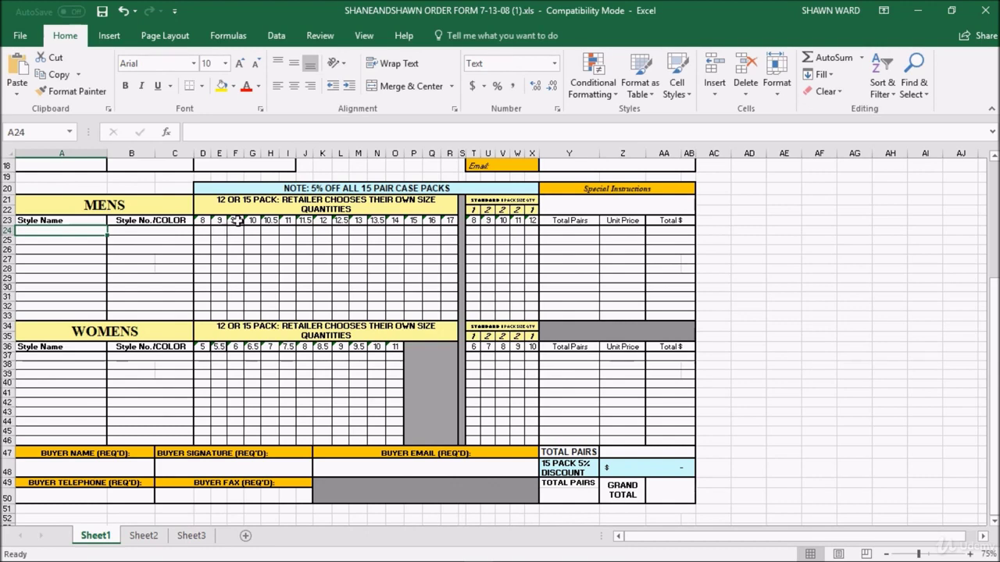
pyautogui.click(259, 202)
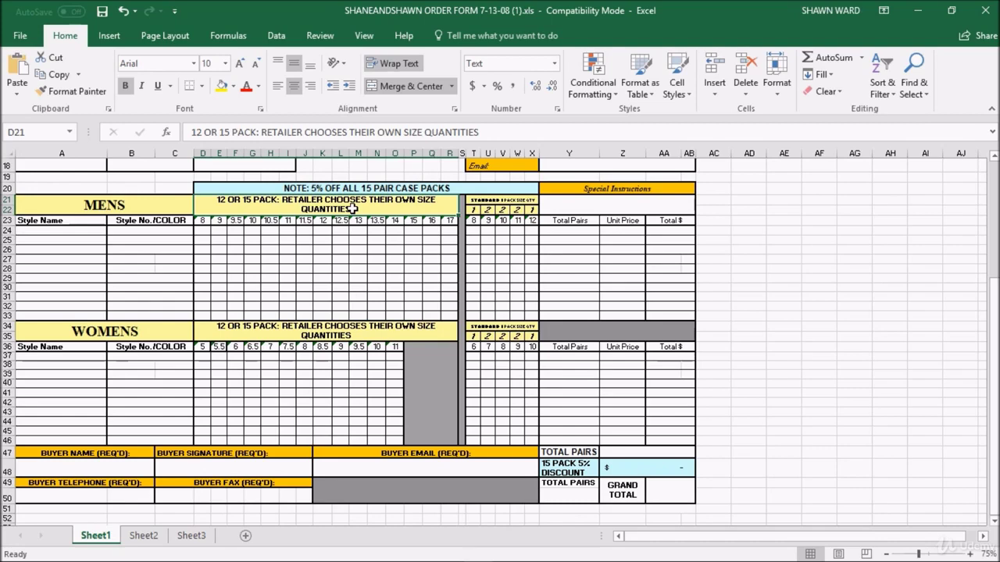
# Step: In the first mens row's 12 or 15 pack columns, enter quantities 2 for size 9, 5 for size 10 and 2 for size 12
pyautogui.click(220, 232)
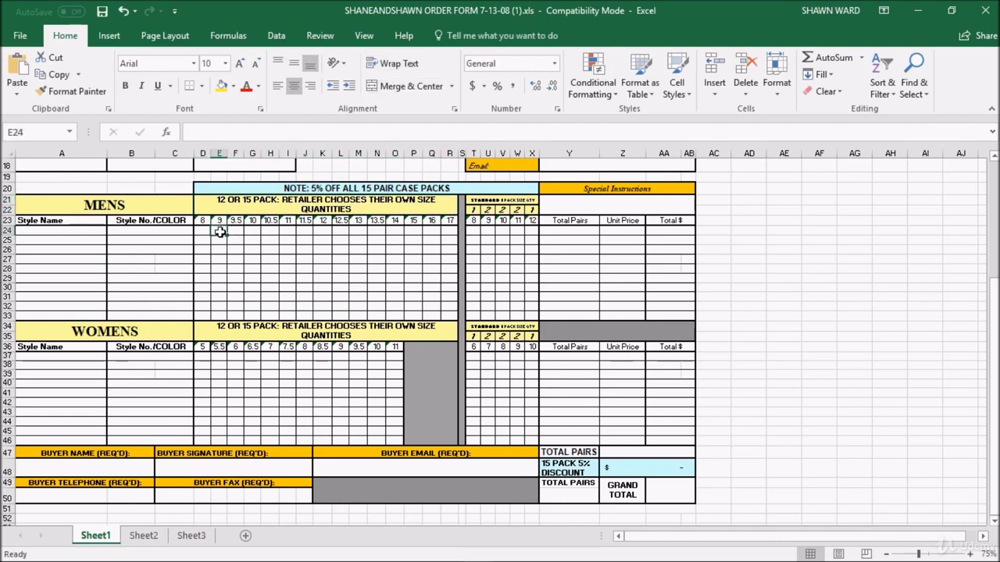
pyautogui.write('2')
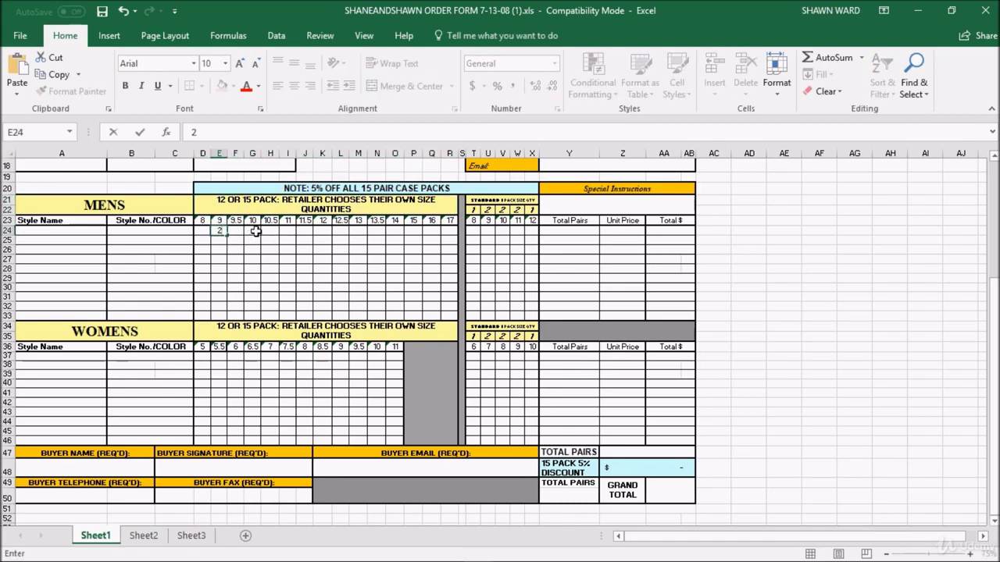
pyautogui.click(255, 231)
pyautogui.write('5')
pyautogui.click(319, 232)
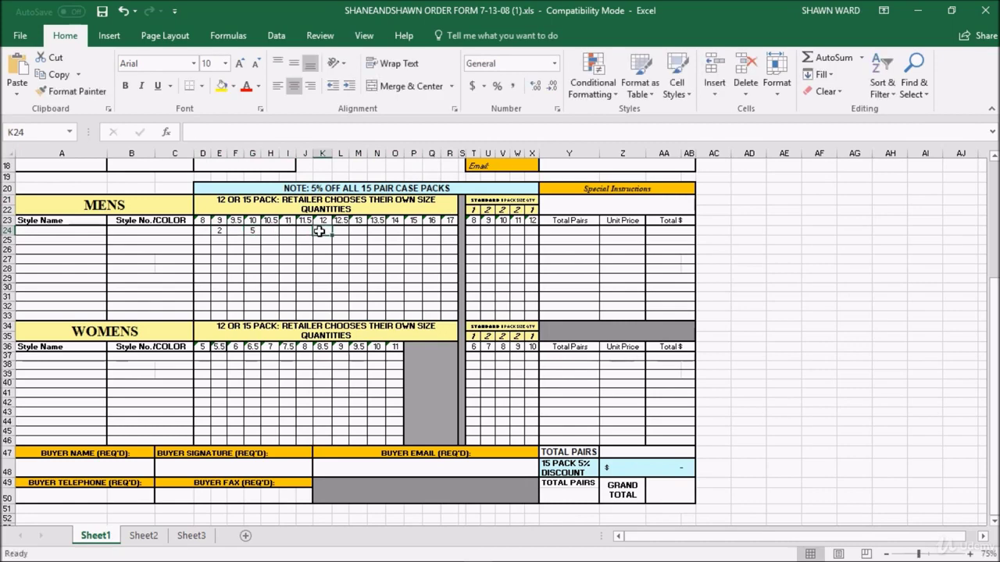
pyautogui.press('Right')
pyautogui.press('Right')
pyautogui.press('Right')
pyautogui.press('Right')
pyautogui.press('Right')
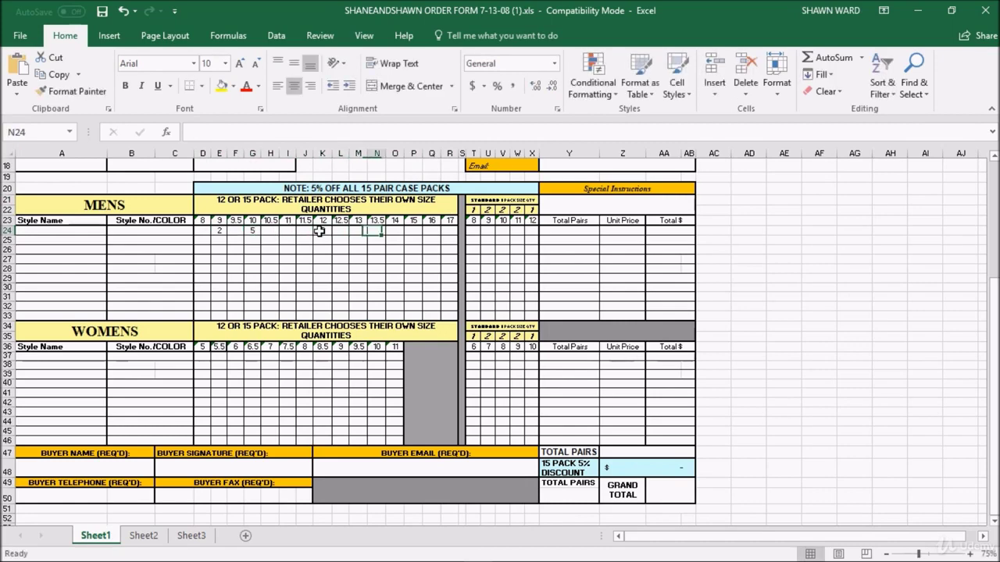
pyautogui.press('Left')
pyautogui.press('Left')
pyautogui.press('Left')
pyautogui.press('Left')
pyautogui.press('Left')
pyautogui.press('Left')
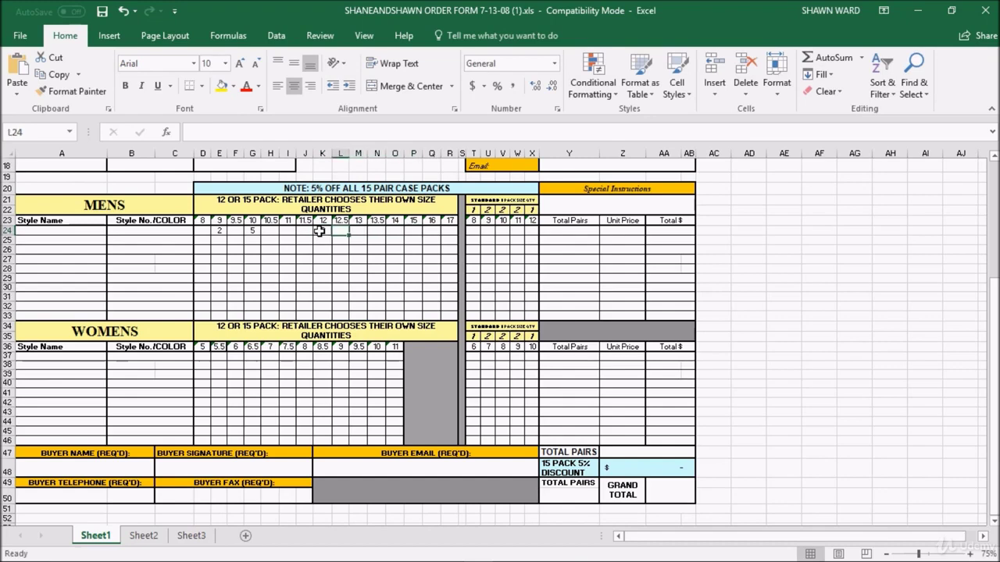
pyautogui.click(320, 231)
pyautogui.write('2')
pyautogui.hotkey('ctrl', 'Return')
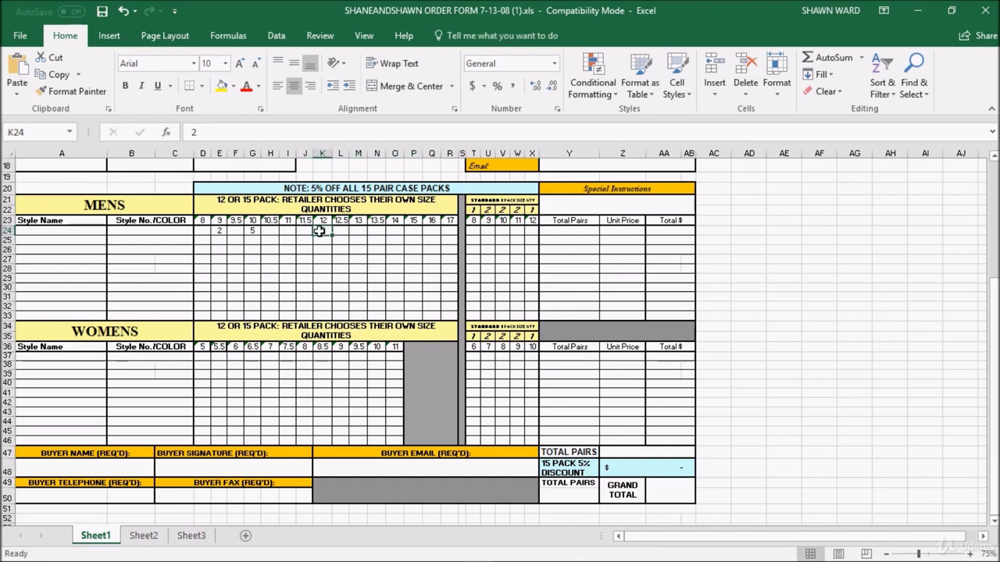
# Step: Fill the first mens row's standard pack quantities for sizes 8 to 12 with 1, 2, 2, 2 and 1
pyautogui.click(475, 231)
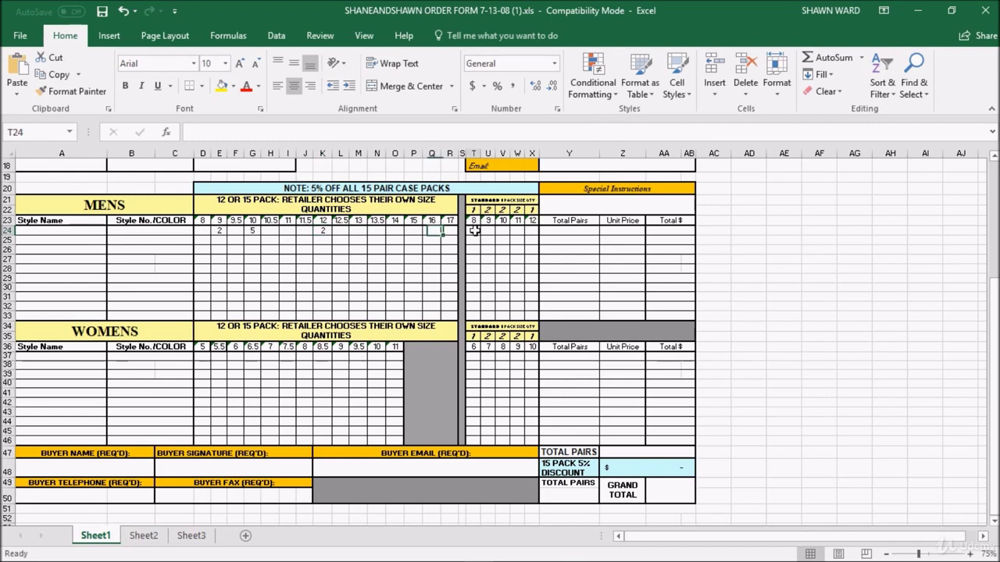
pyautogui.press('Right')
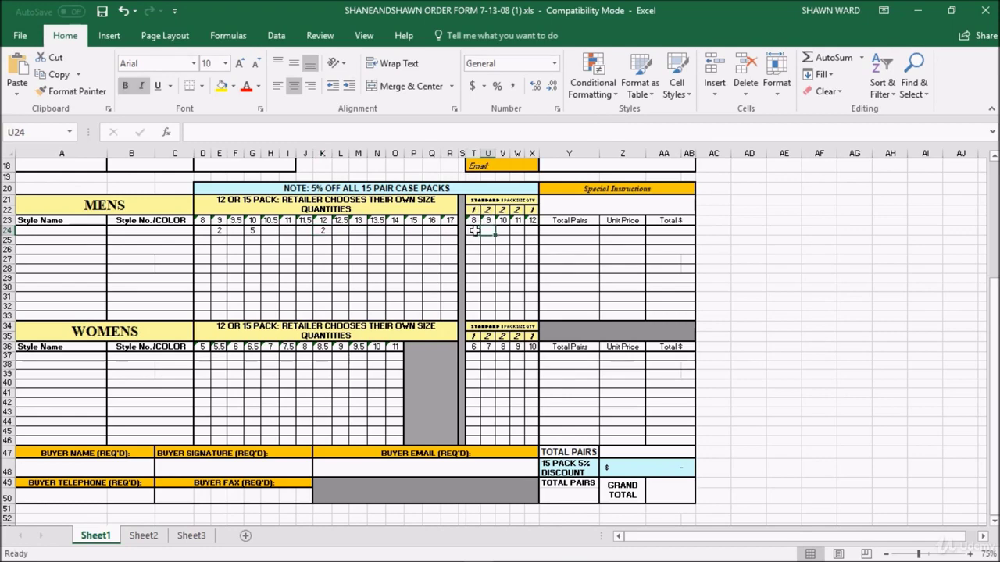
pyautogui.write('2')
pyautogui.press('Right')
pyautogui.write('2')
pyautogui.press('Right')
pyautogui.write('2')
pyautogui.press('Right')
pyautogui.write('1')
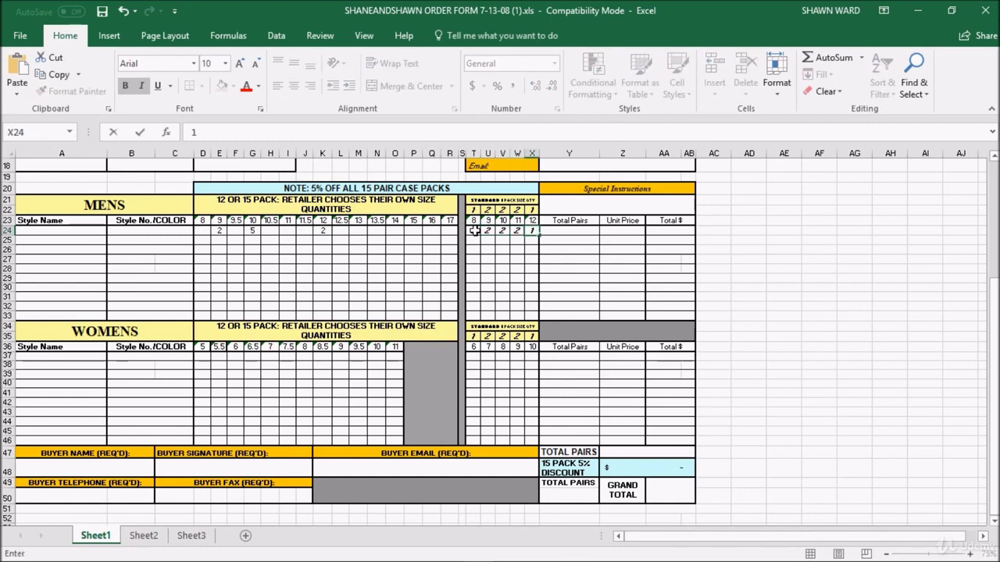
# Step: Enter 8 as the total pairs for the first mens row
pyautogui.press('Right')
pyautogui.write('8')
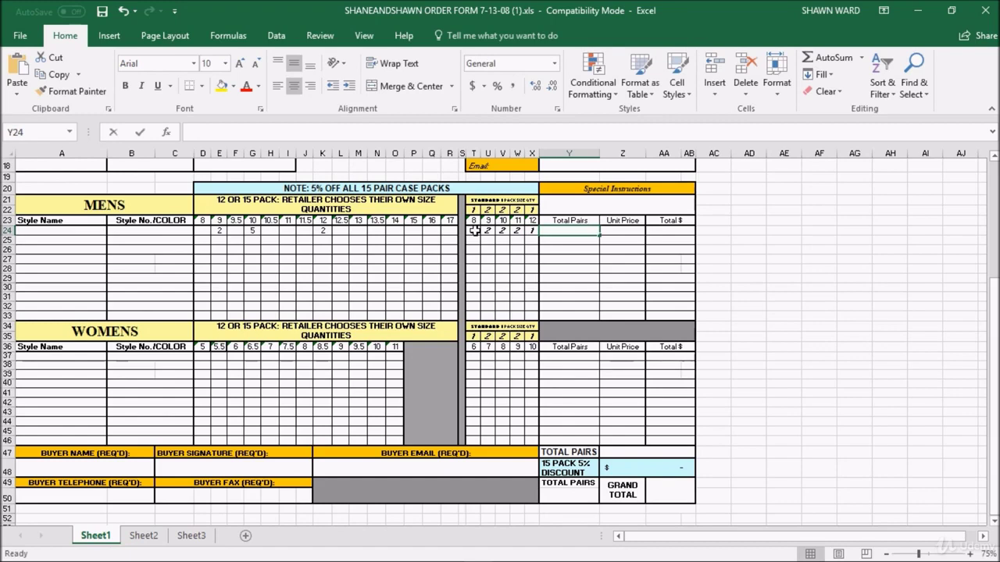
pyautogui.press('Tab')
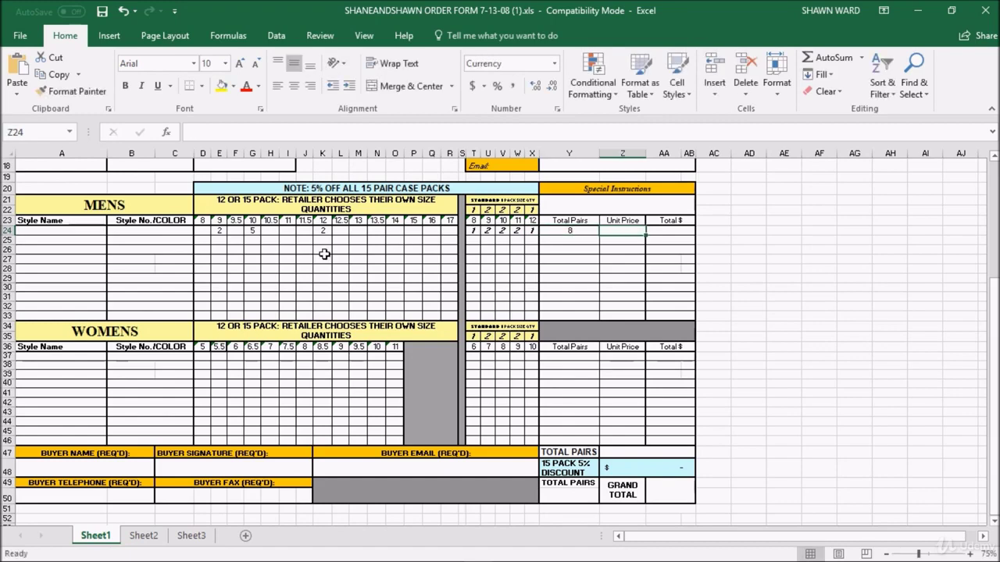
# Step: Clear the 12 or 15 pack quantities from the first mens row and enter 127.50 as its unit price
pyautogui.moveTo(336, 231); pyautogui.dragTo(216, 231)
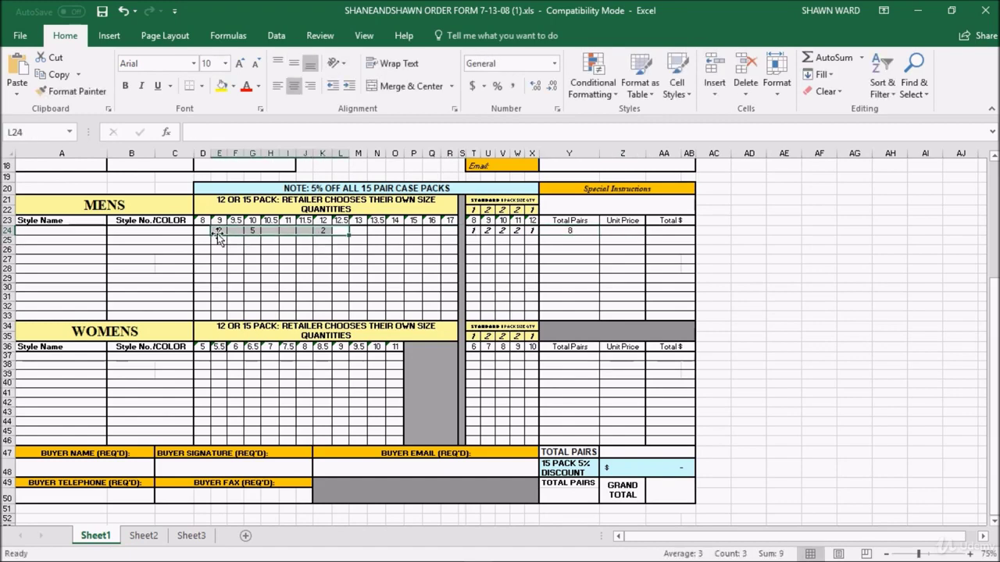
pyautogui.press('Delete')
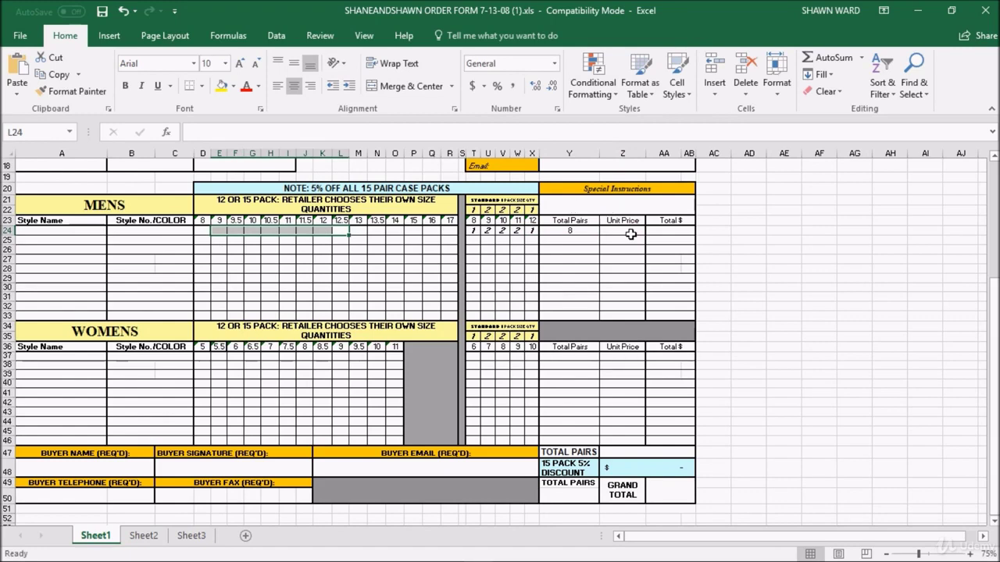
pyautogui.click(631, 237)
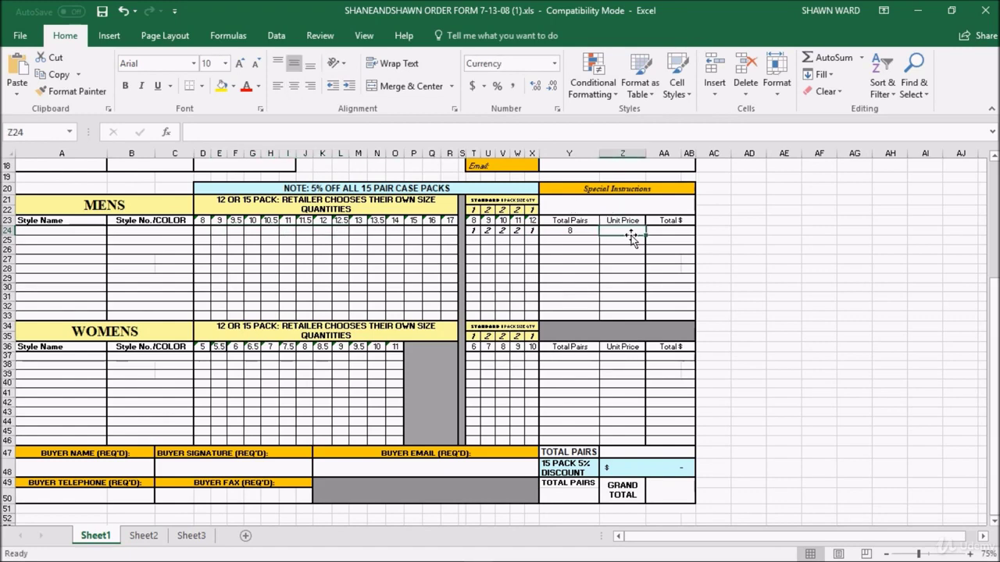
pyautogui.write('127.50')
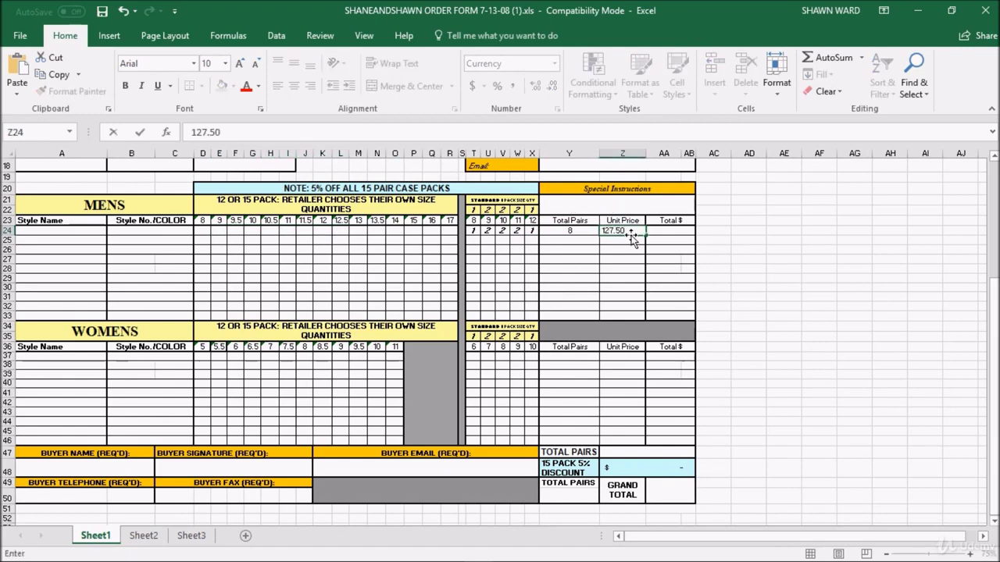
# Step: Calculate the first mens row's Total $ with a formula multiplying its unit price by its total pairs
pyautogui.press('Tab')
pyautogui.write('=')
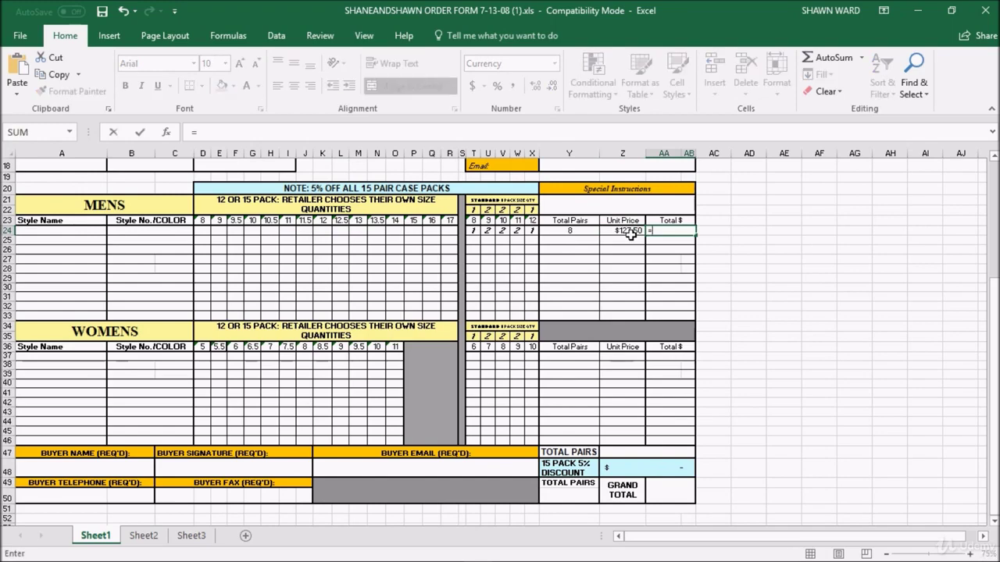
pyautogui.click(630, 232)
pyautogui.write('*')
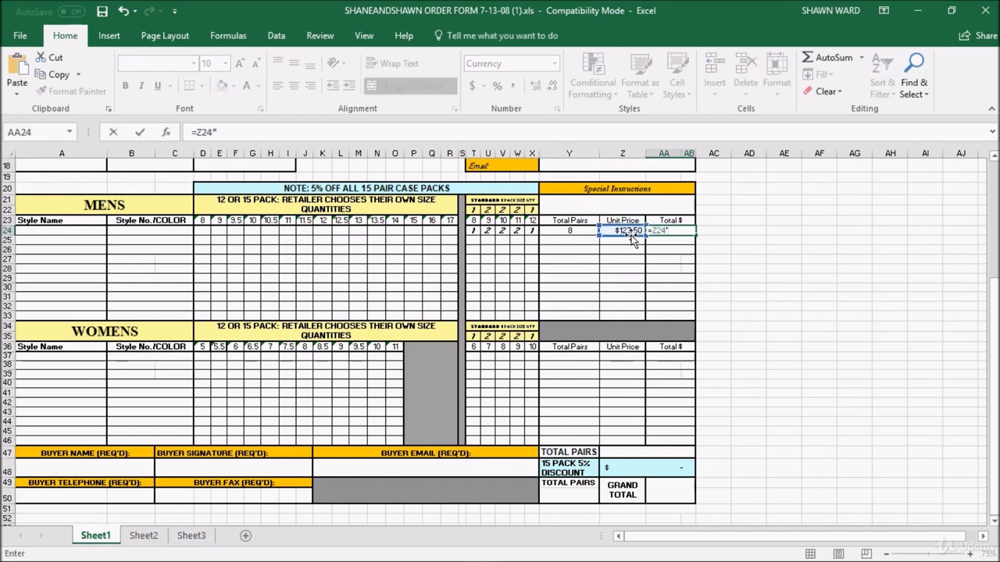
pyautogui.click(578, 232)
pyautogui.press('Return')
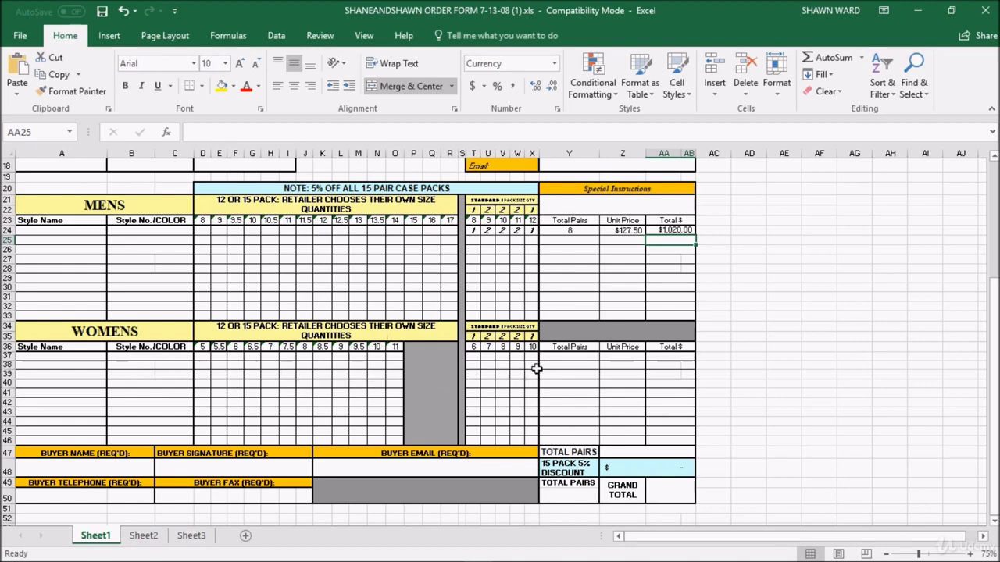
# Step: Examine the first womens row from the standard pack size columns across to Total Pairs, Unit Price and Total $
pyautogui.click(484, 357)
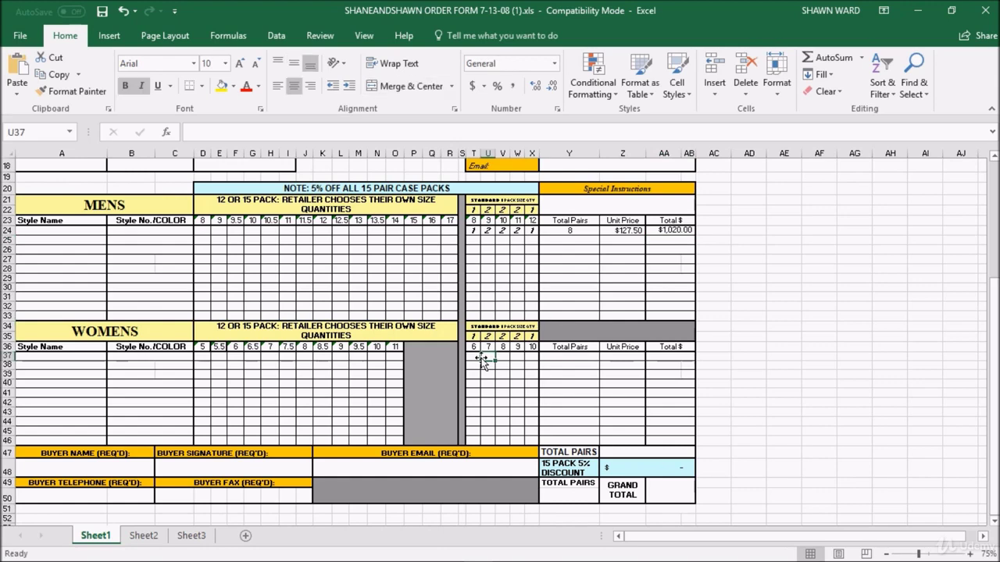
pyautogui.click(473, 347)
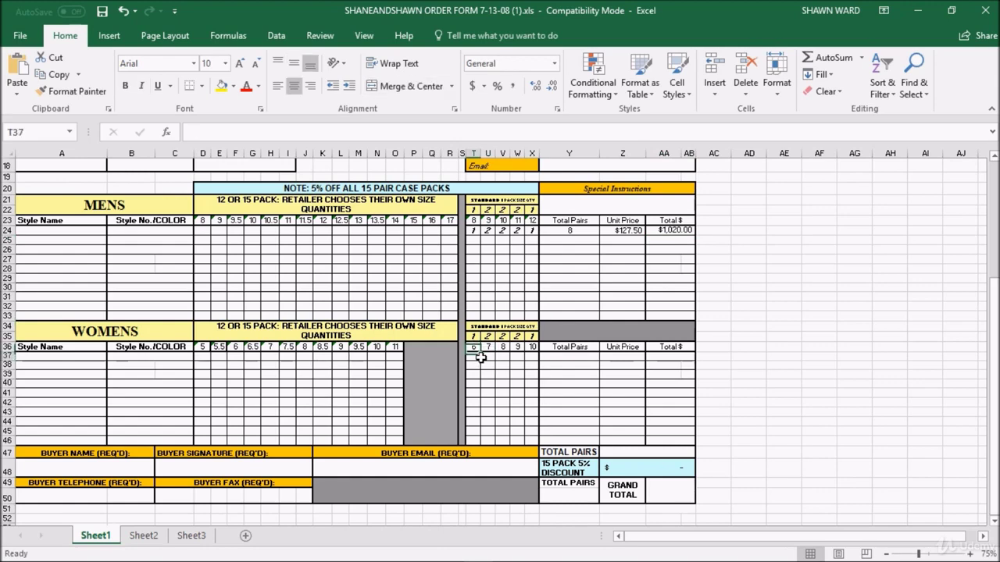
pyautogui.click(485, 357)
pyautogui.press('Right')
pyautogui.press('Right')
pyautogui.press('Right')
pyautogui.press('Right')
pyautogui.press('Right')
pyautogui.press('Right')
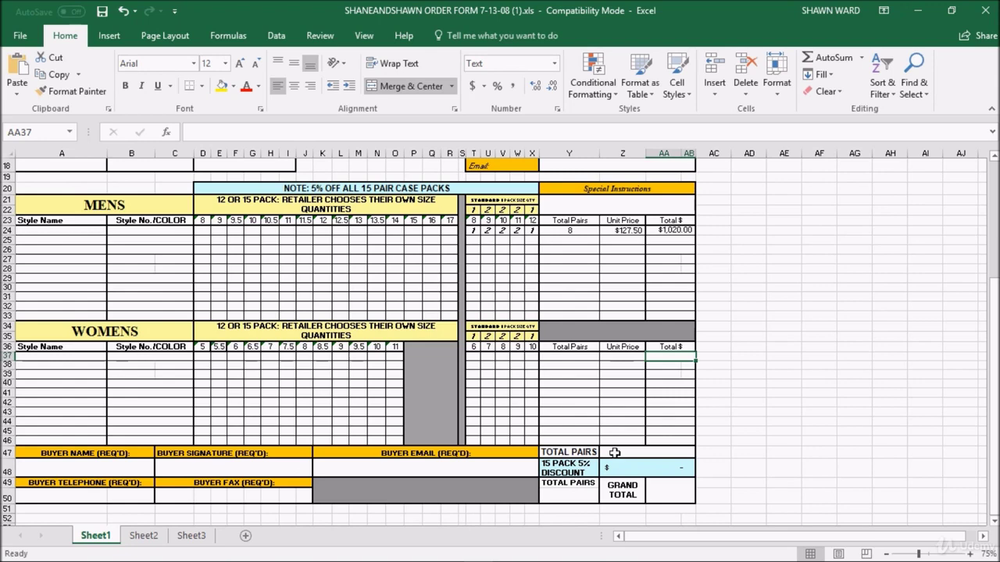
# Step: Review the order summary cells for total pairs, the 15 pack 5% discount and the grand total
pyautogui.click(639, 453)
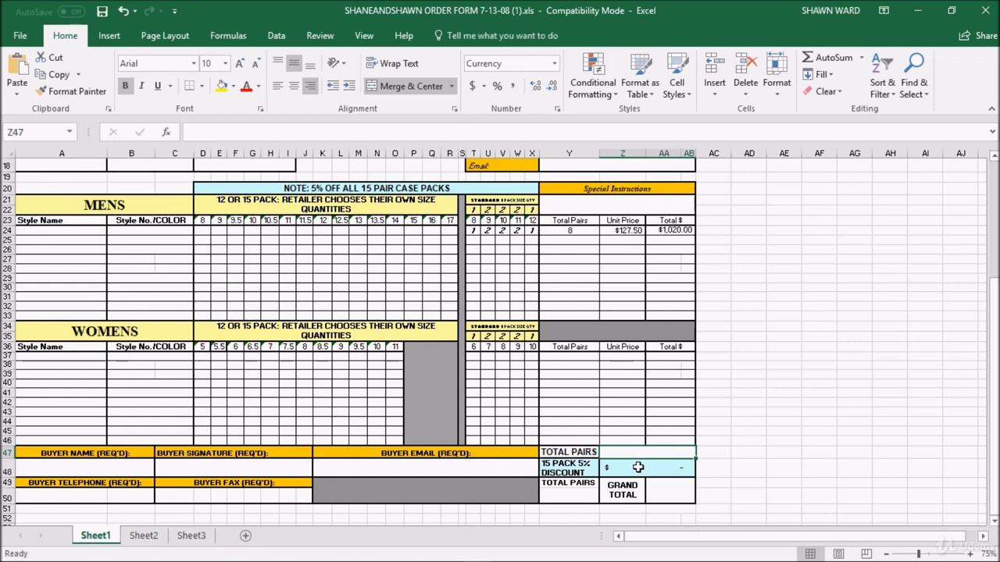
pyautogui.click(638, 467)
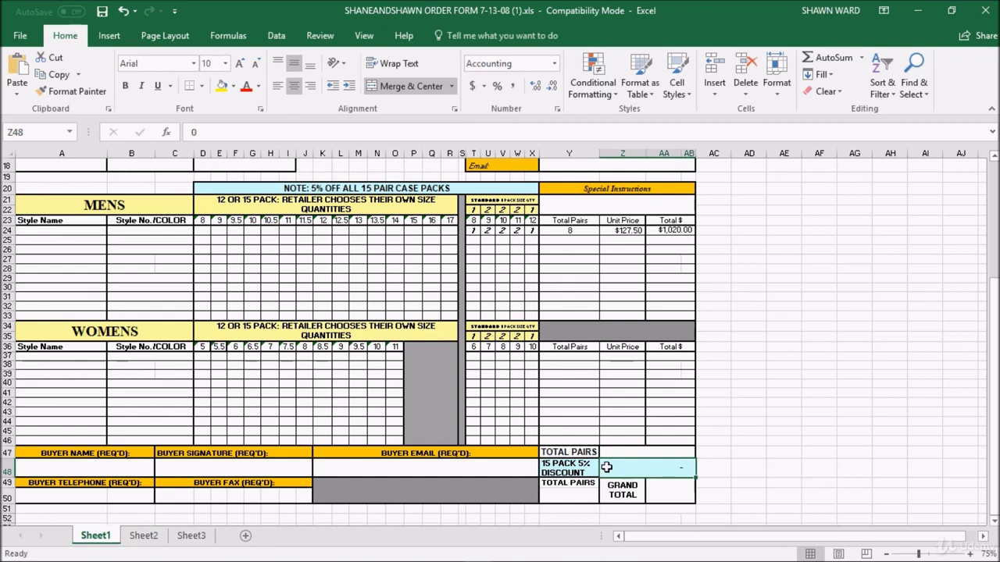
pyautogui.click(671, 484)
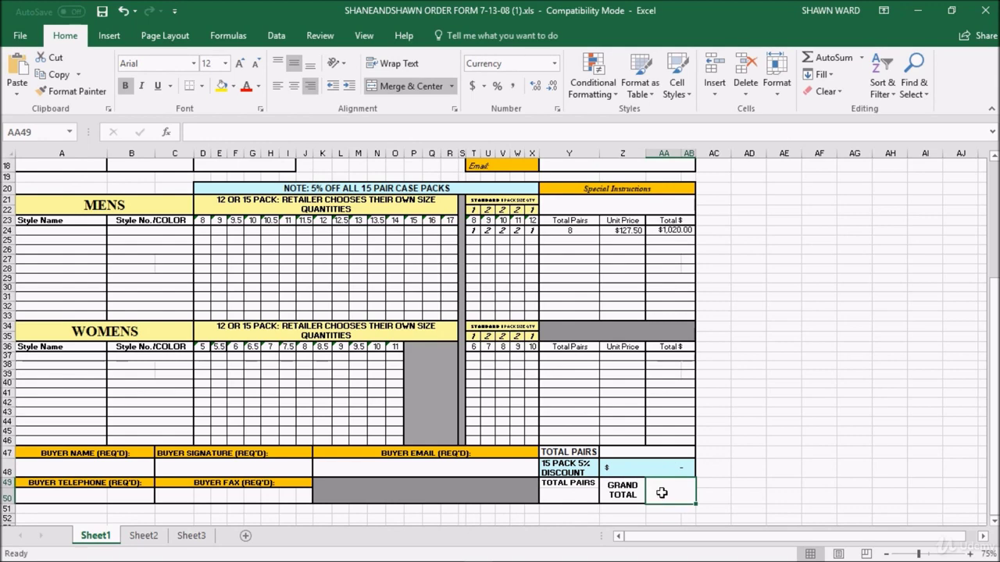
pyautogui.click(574, 491)
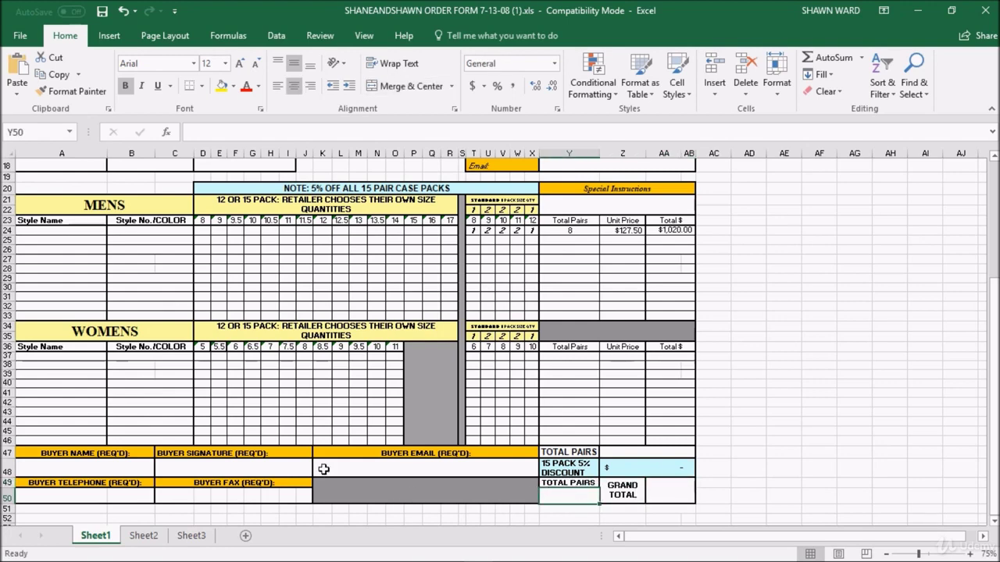
# Step: Review the required buyer name, signature and email fields, plus the Special Instructions box
pyautogui.click(64, 464)
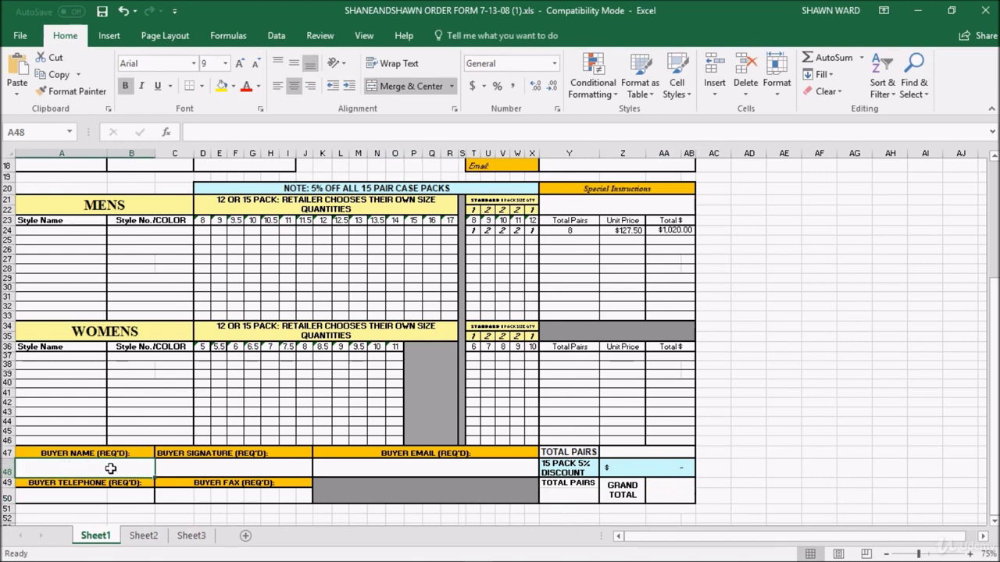
pyautogui.click(213, 467)
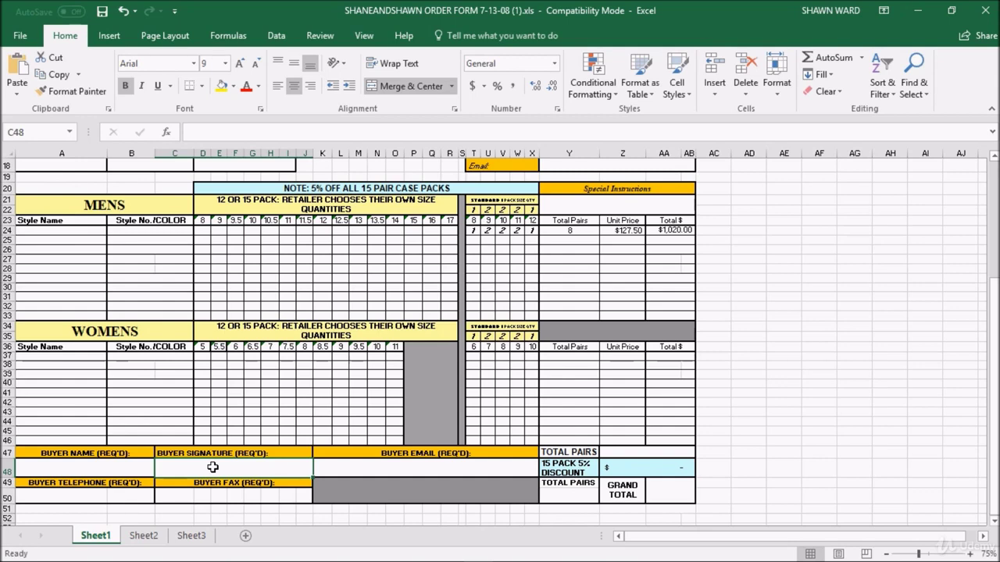
pyautogui.click(410, 469)
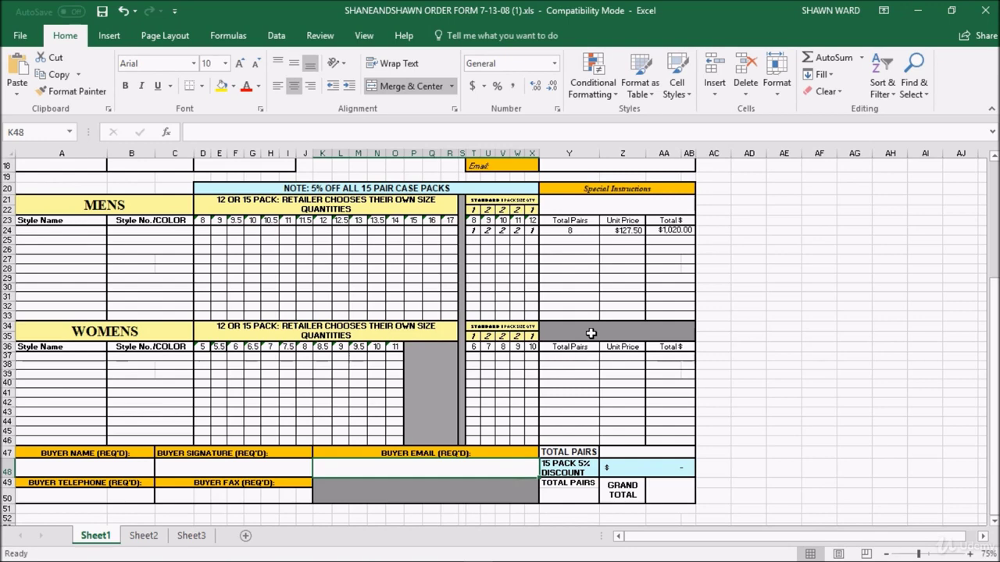
pyautogui.click(605, 200)
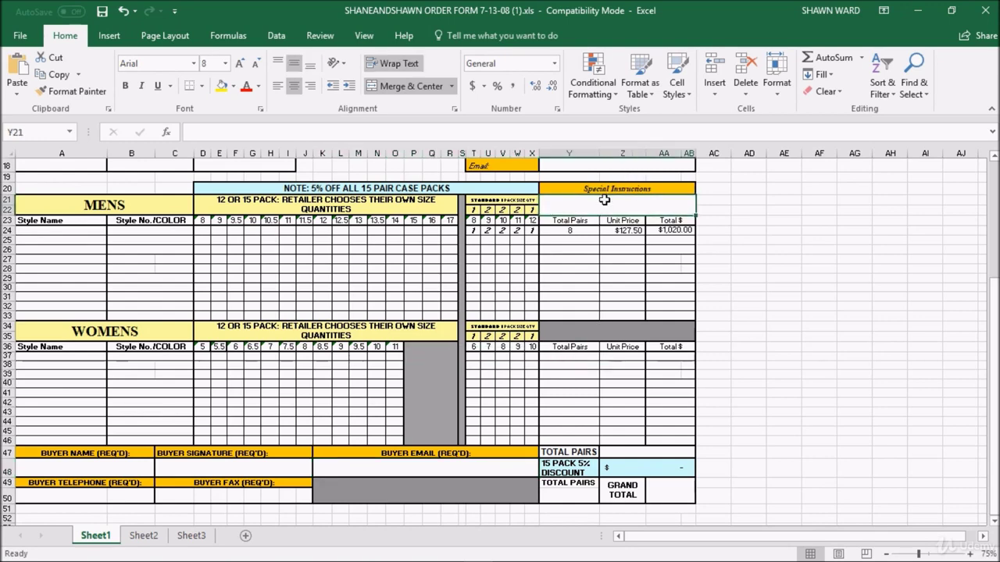